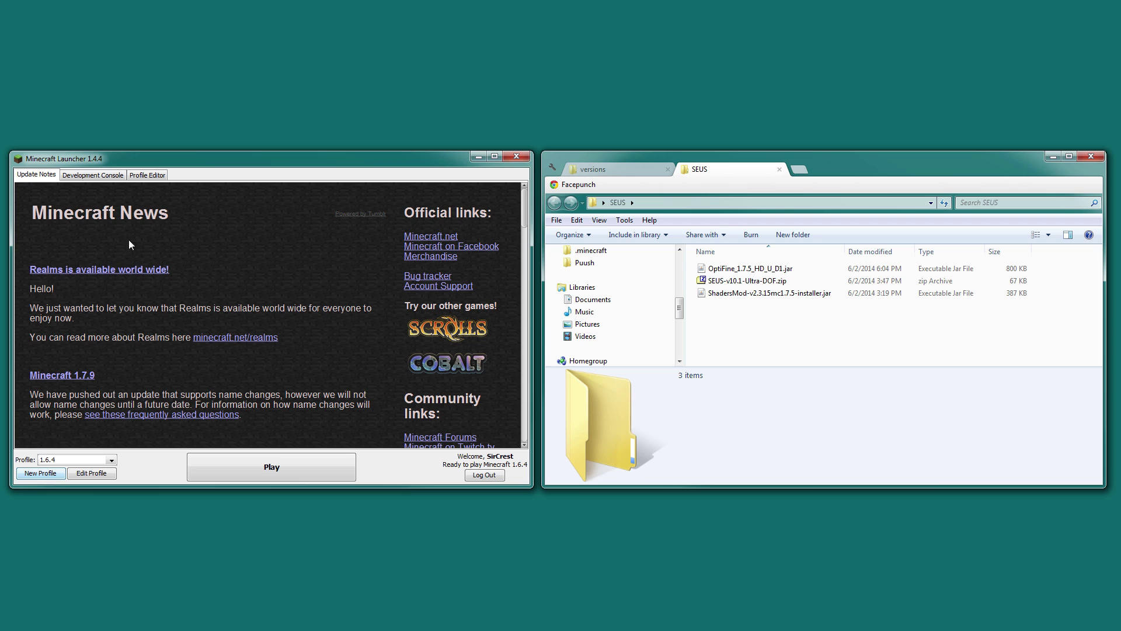
- Create and save a new launcher profile named 1.7.5 that uses release 1.7.5
{"action": "left_click", "coordinate": [42, 474]}
{"action": "left_click_drag", "start_coordinate": [280, 229], "coordinate": [140, 226]}
{"action": "type", "text": "1.7.5"}
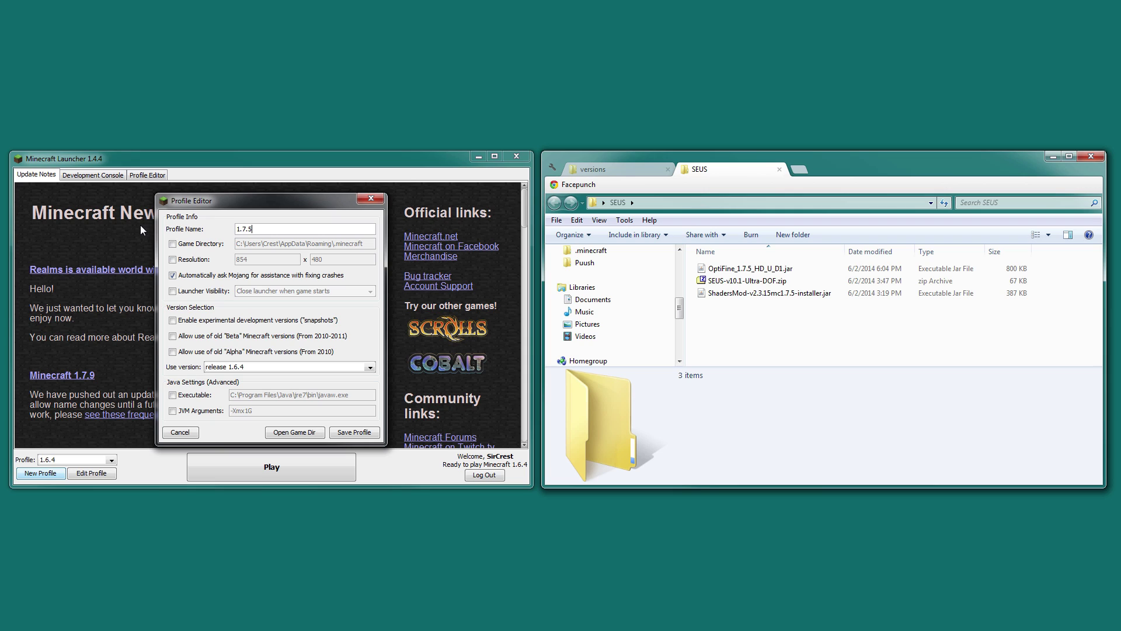
{"action": "left_click", "coordinate": [259, 367]}
{"action": "scroll", "coordinate": [274, 388], "scroll_direction": "up", "scroll_amount": 2}
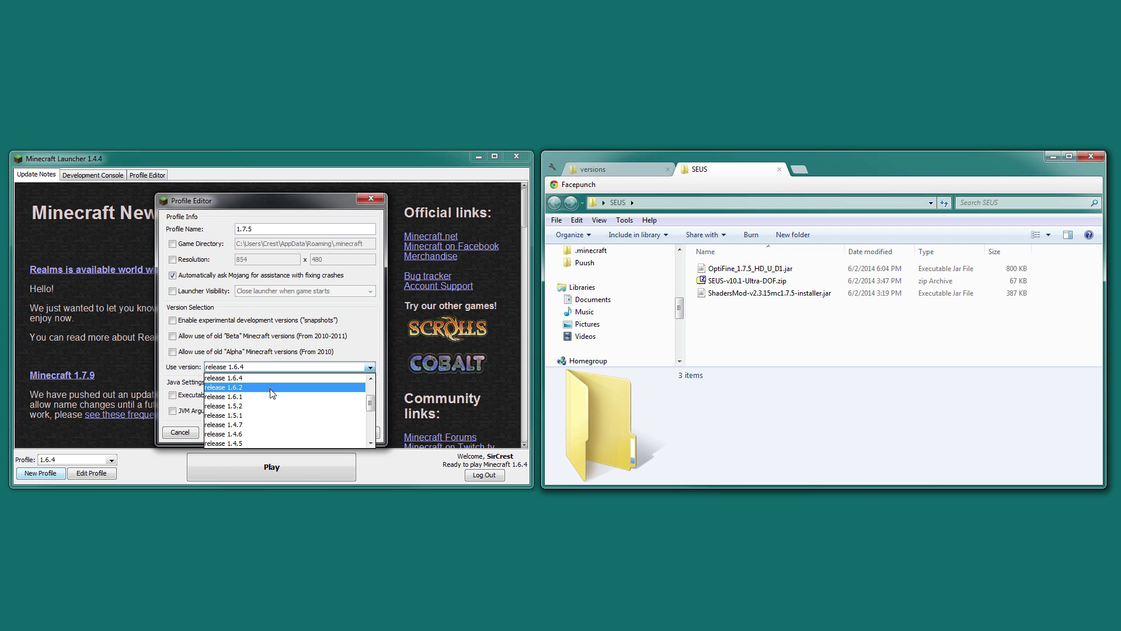
{"action": "left_click", "coordinate": [288, 397]}
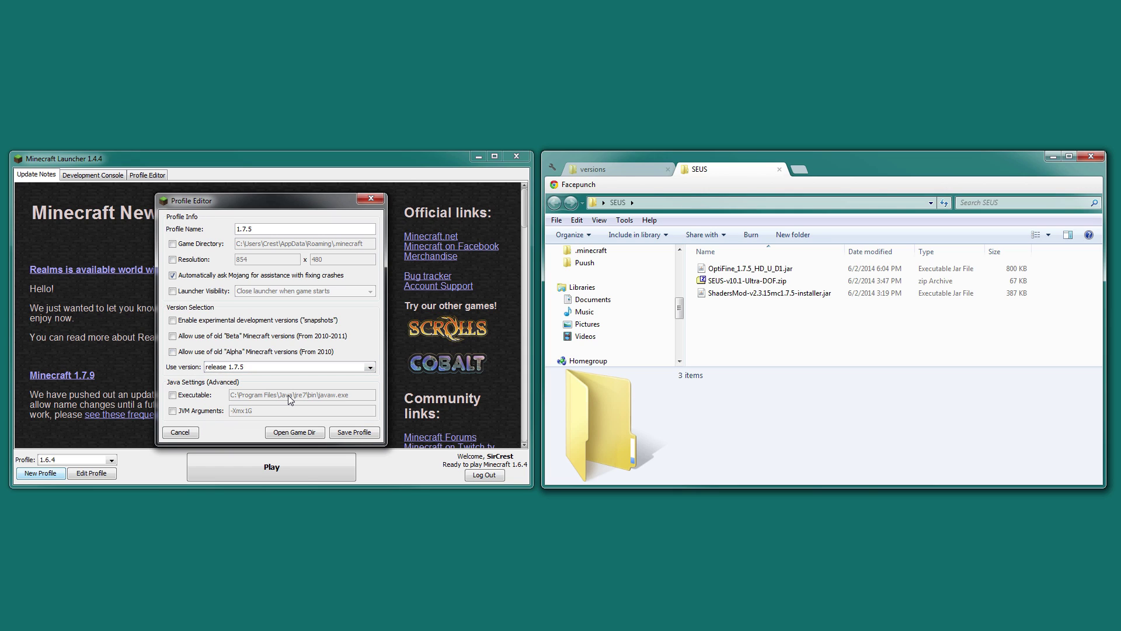
{"action": "left_click", "coordinate": [351, 433]}
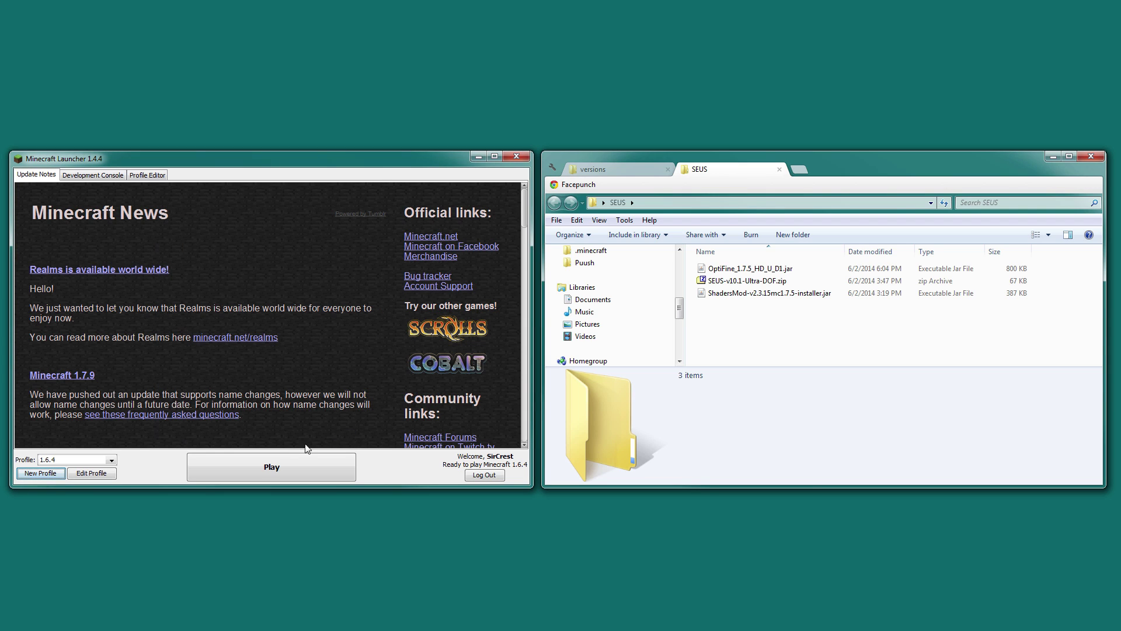
{"action": "left_click", "coordinate": [96, 465]}
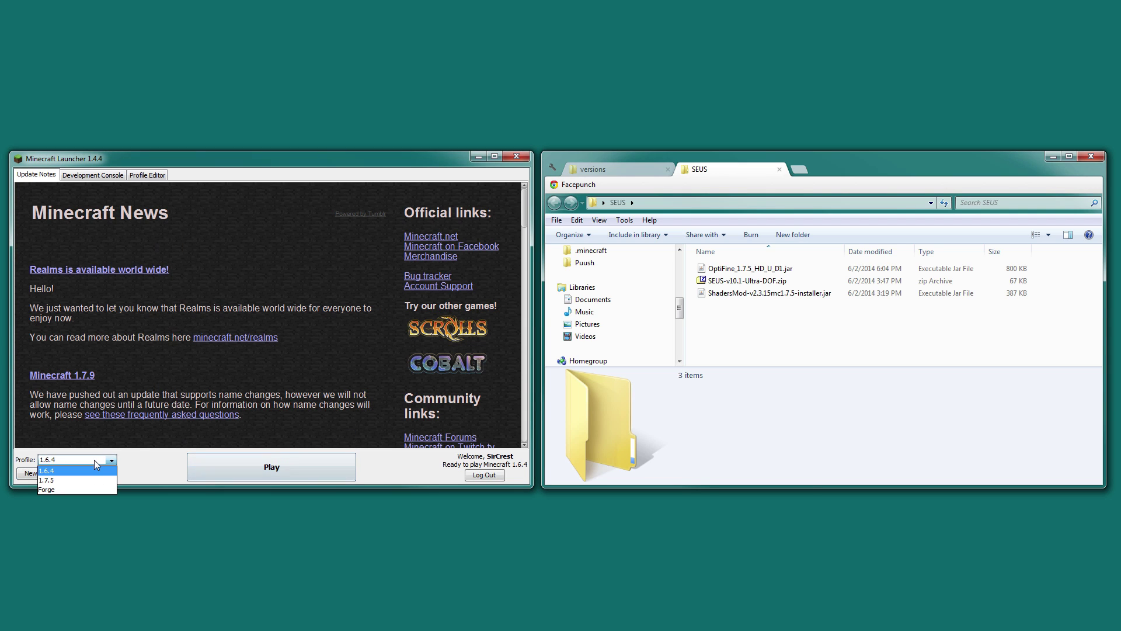
- Launch Minecraft once with the 1.7.5 profile, then quit it from the main menu
{"action": "left_click", "coordinate": [56, 481]}
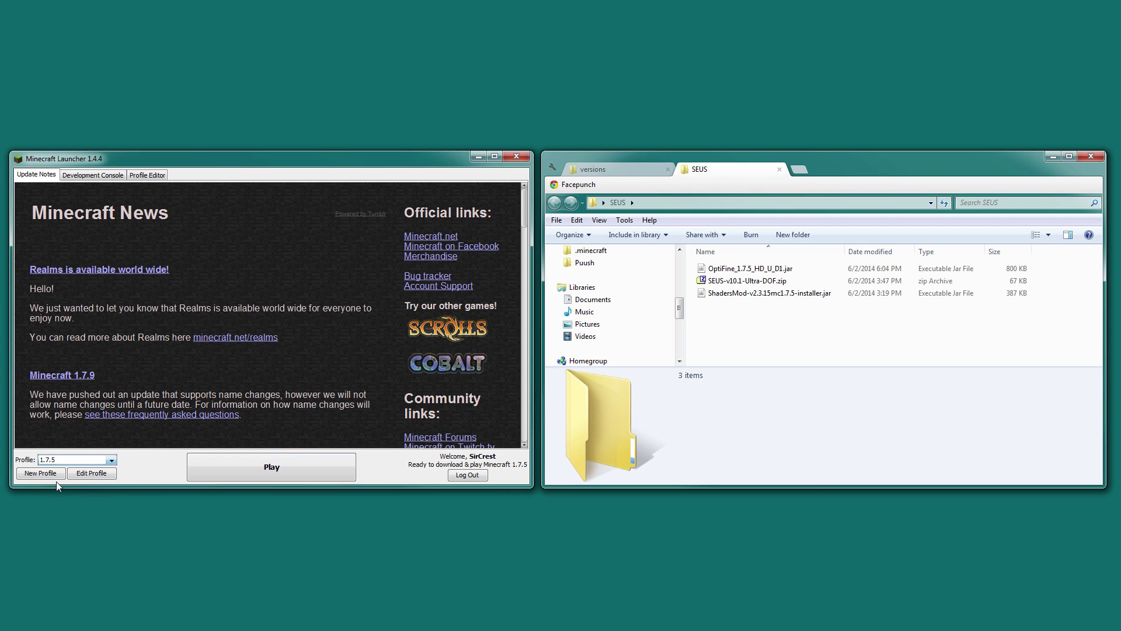
{"action": "left_click", "coordinate": [338, 468]}
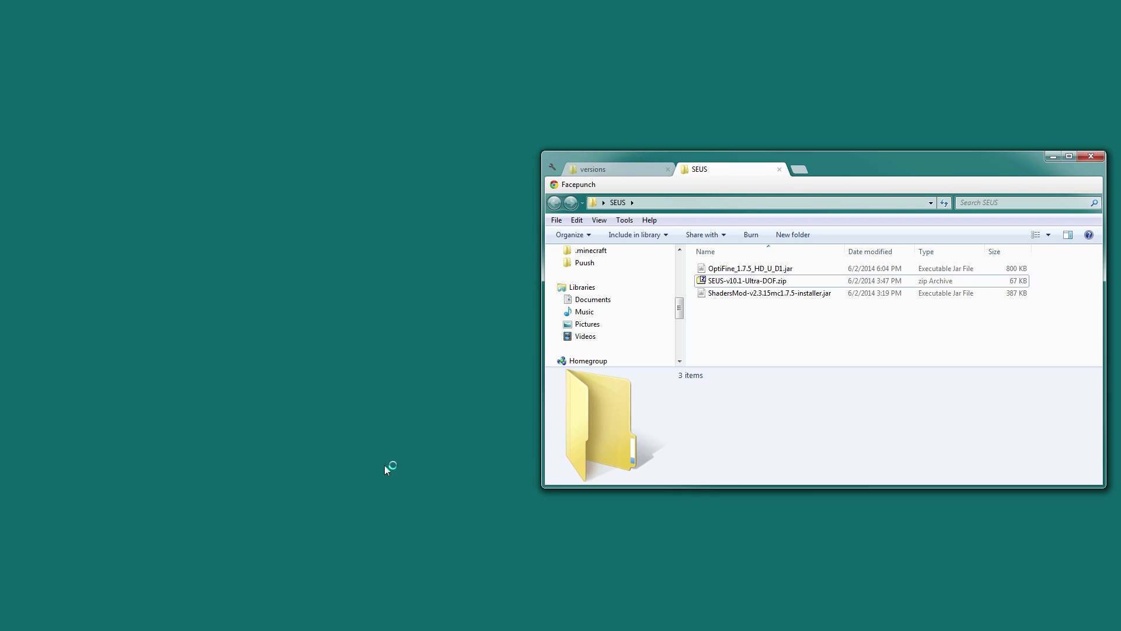
{"action": "left_click_drag", "start_coordinate": [462, 216], "coordinate": [334, 181]}
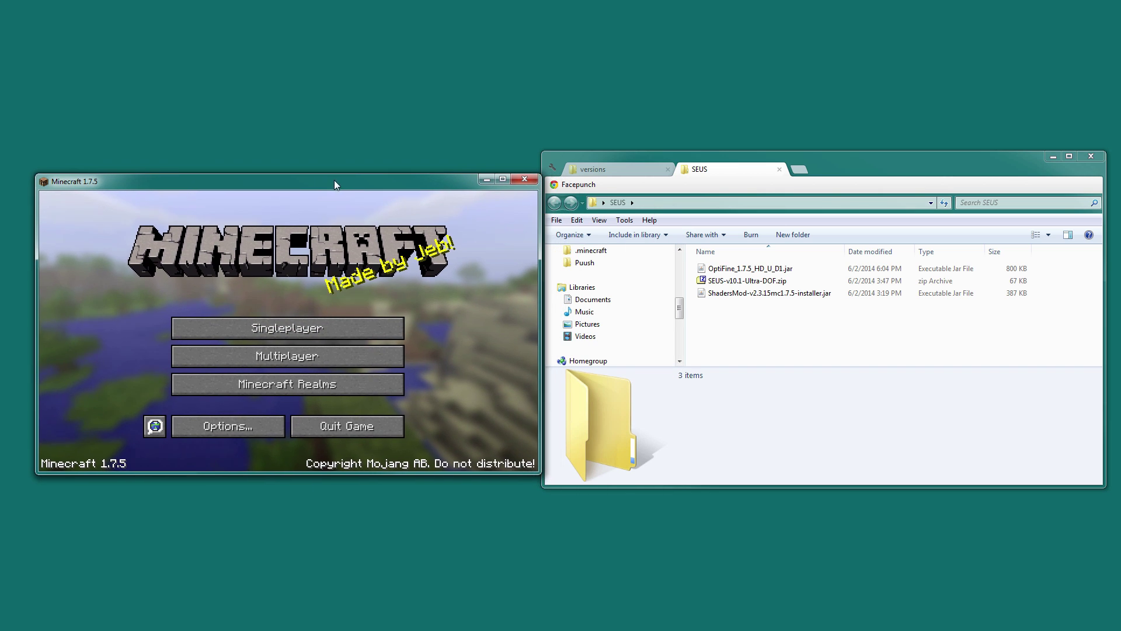
{"action": "left_click", "coordinate": [393, 433]}
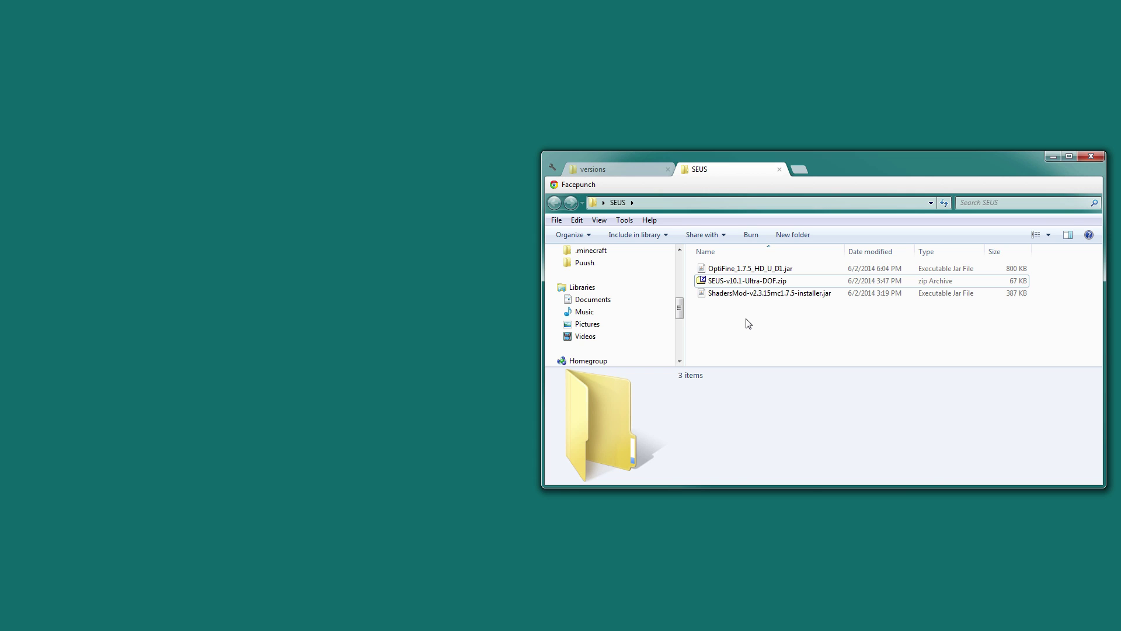
- Install OptiFine HD Ultra D1 for Minecraft 1.7.5 from its jar installer
{"action": "left_click", "coordinate": [806, 269]}
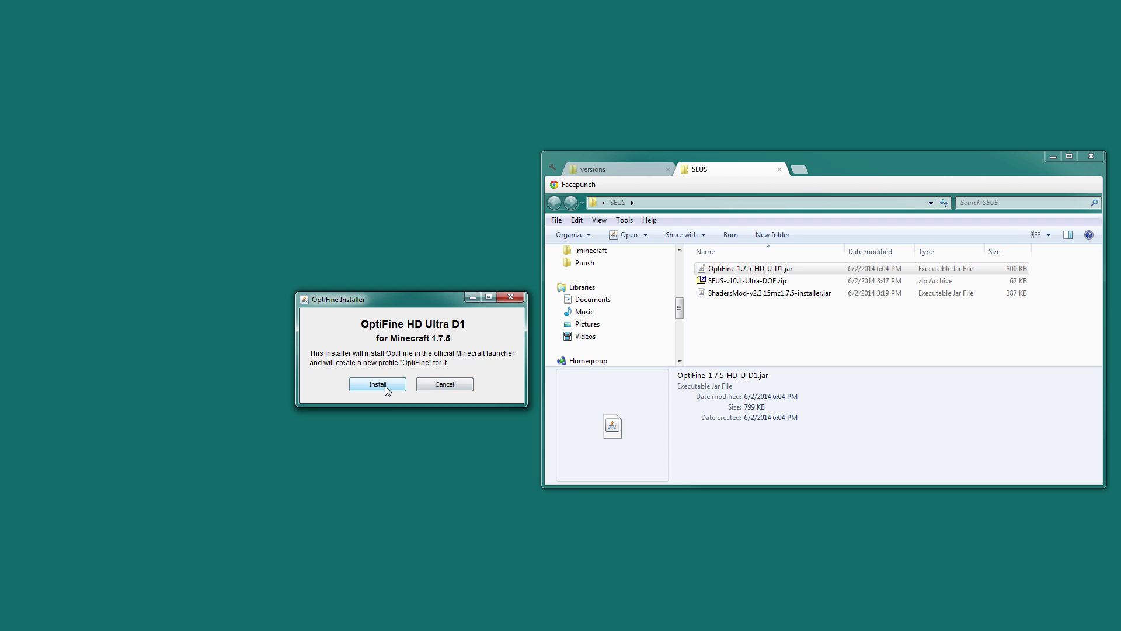
{"action": "left_click", "coordinate": [384, 386]}
{"action": "left_click", "coordinate": [410, 390]}
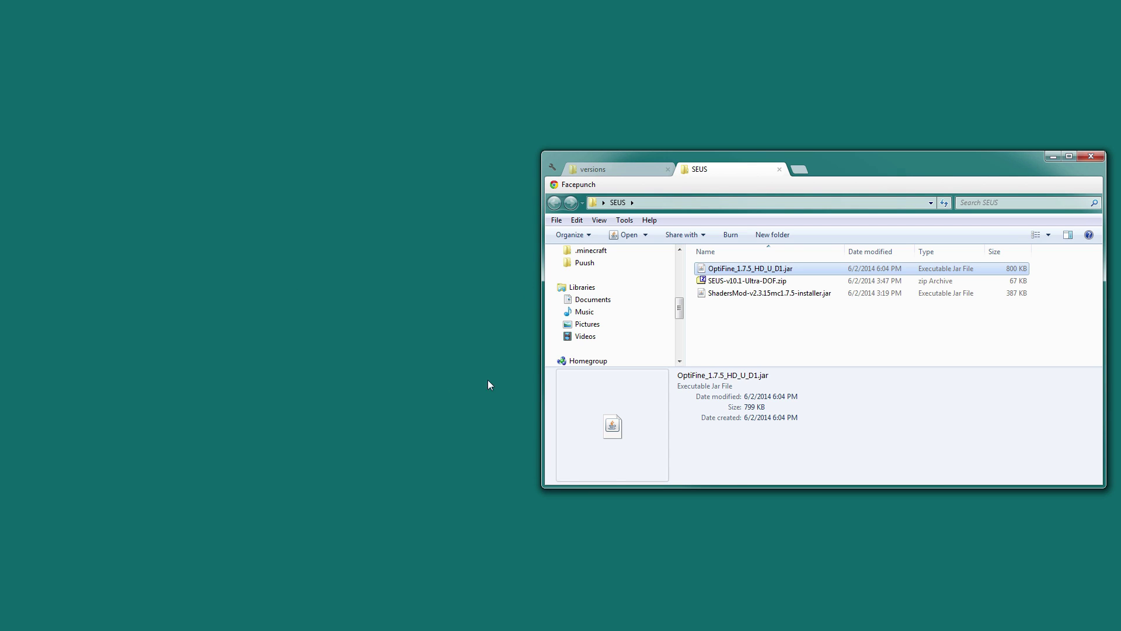
- Install ShadersMod 2.3.15 into the .minecraft folder with its jar installer
{"action": "double_click", "coordinate": [747, 297]}
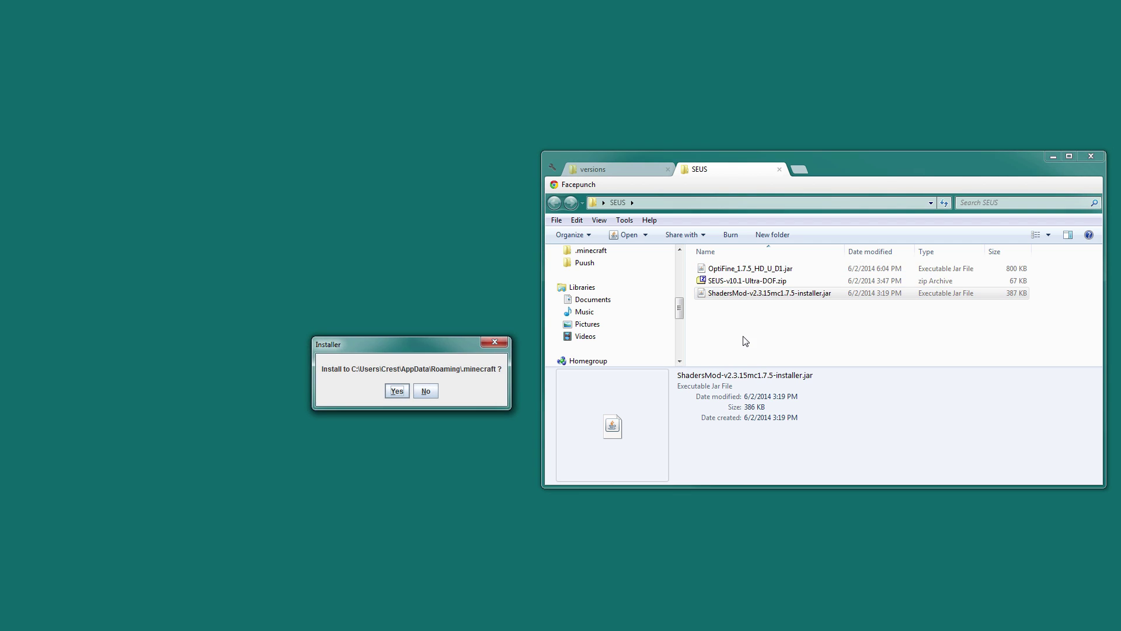
{"action": "left_click", "coordinate": [401, 392]}
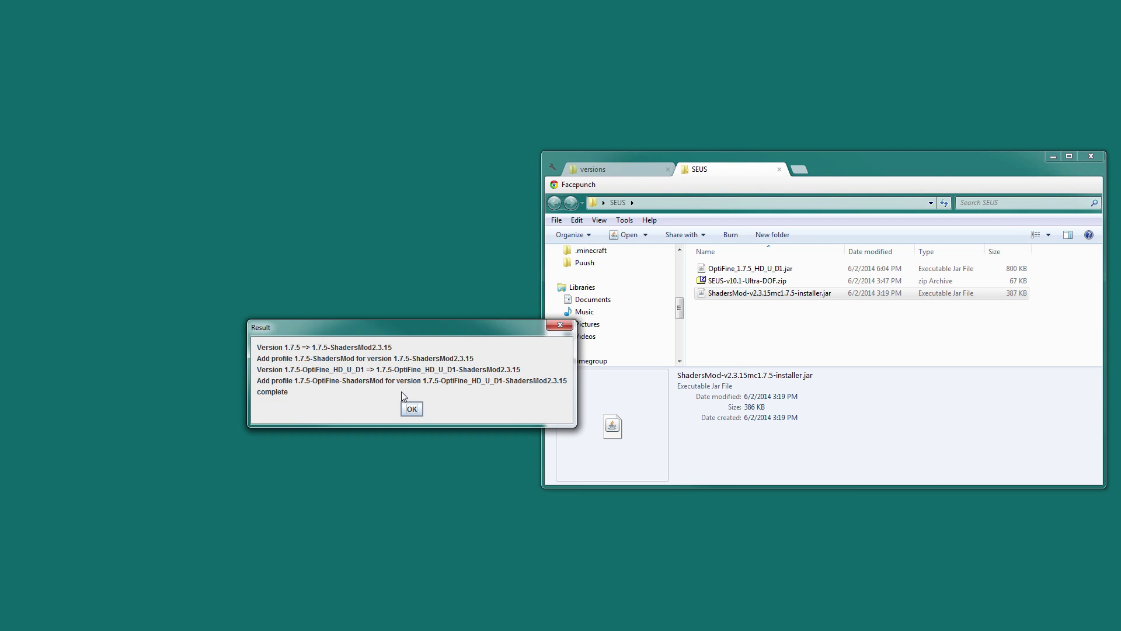
{"action": "left_click", "coordinate": [408, 408]}
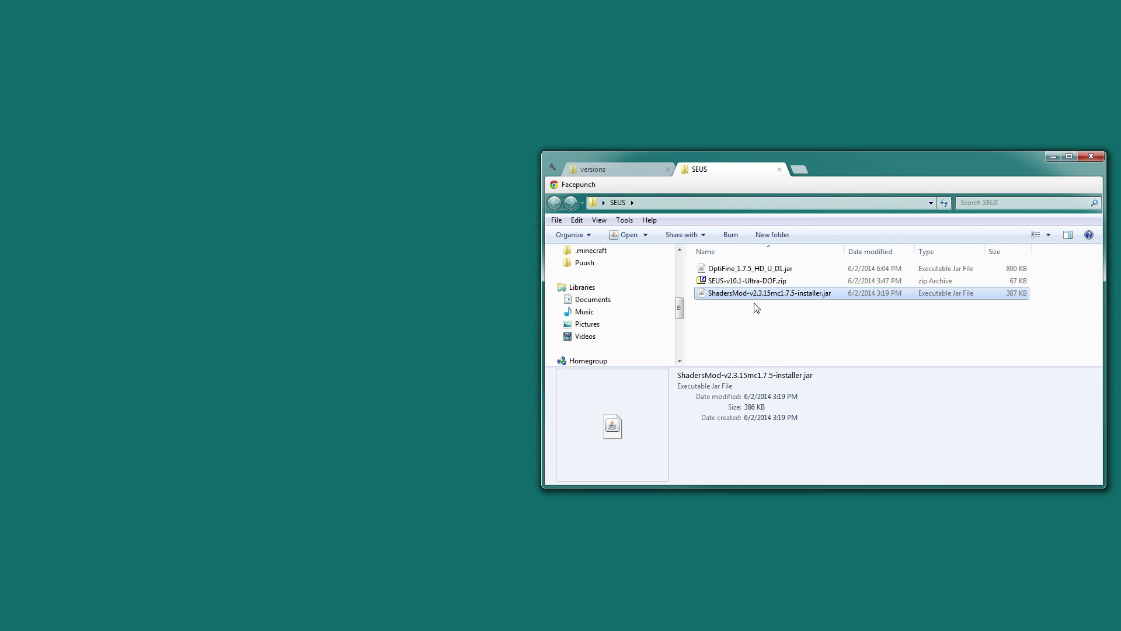
- Make Java(TM) Platform SE binary the default program for opening jar files
{"action": "right_click", "coordinate": [724, 295]}
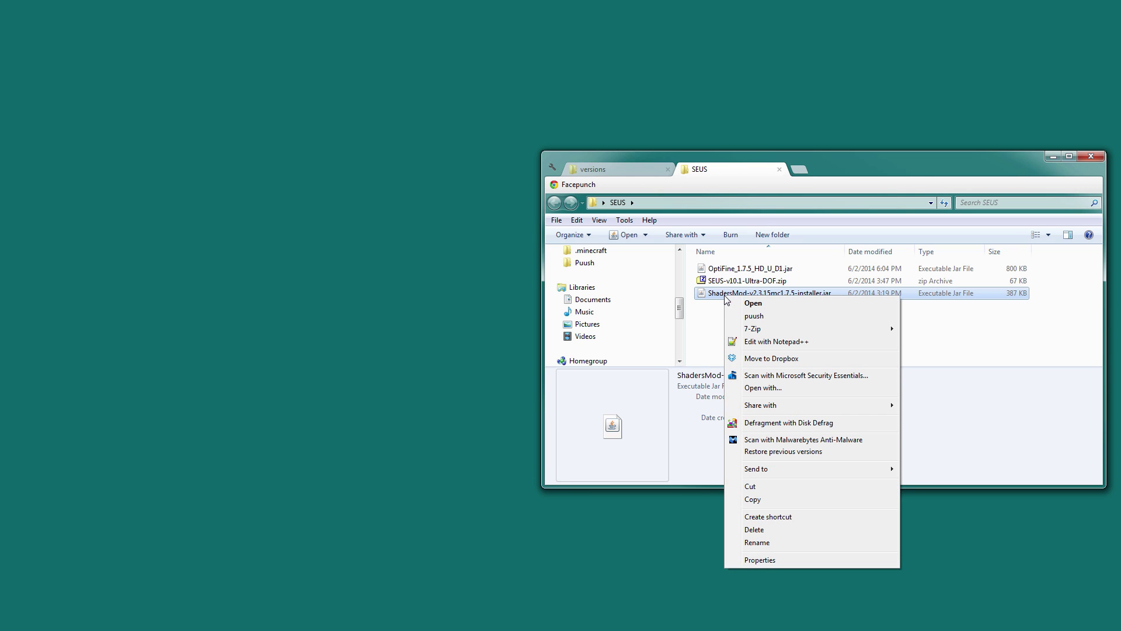
{"action": "left_click", "coordinate": [784, 388]}
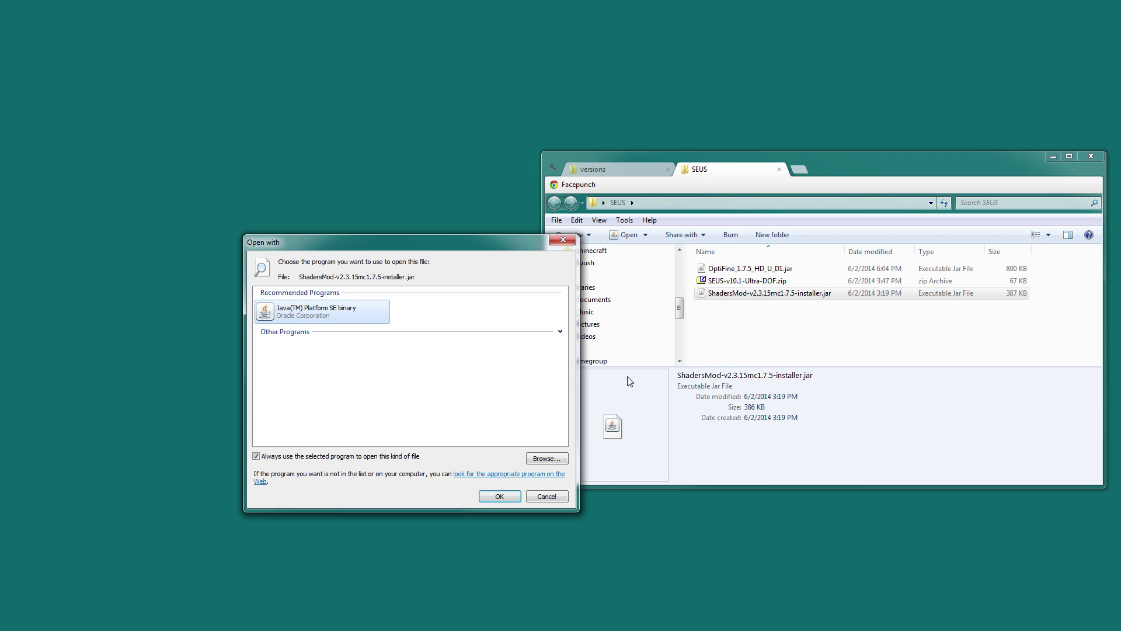
{"action": "left_click_drag", "start_coordinate": [360, 250], "coordinate": [320, 229]}
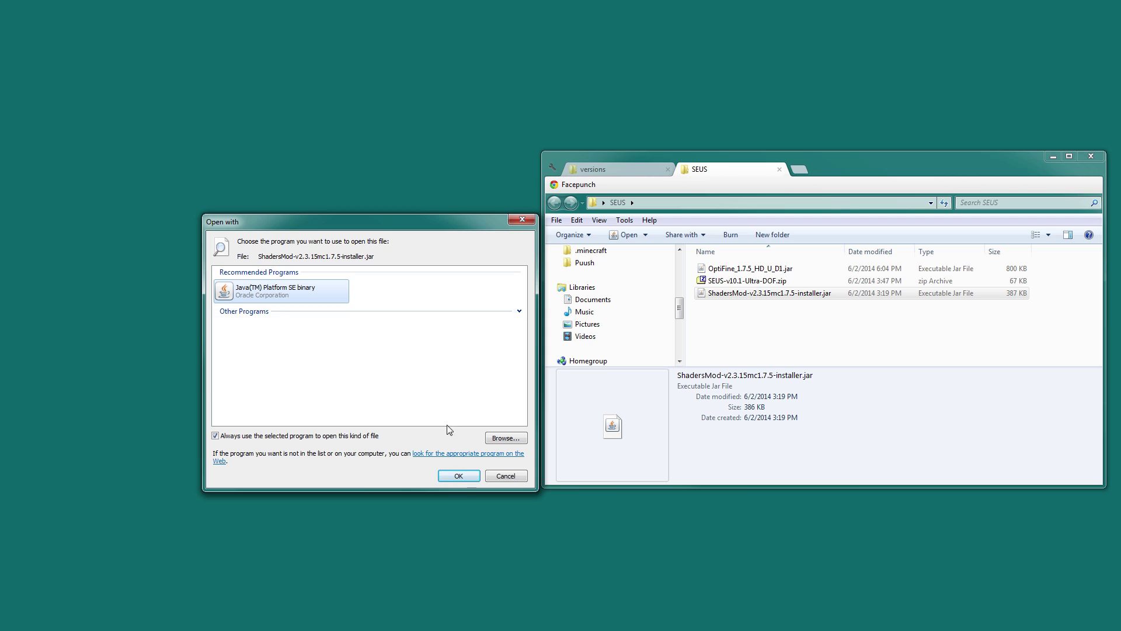
{"action": "left_click", "coordinate": [471, 476]}
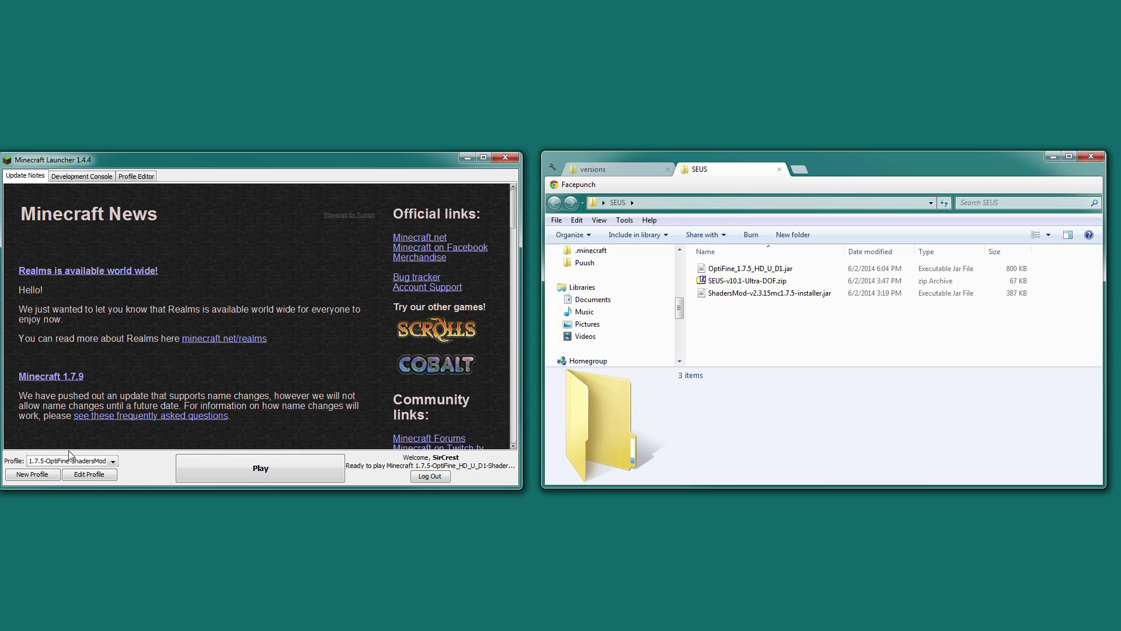
- Select the 1.7.5-OptiFine-ShadersMod profile and review its available game versions
{"action": "left_click", "coordinate": [66, 461]}
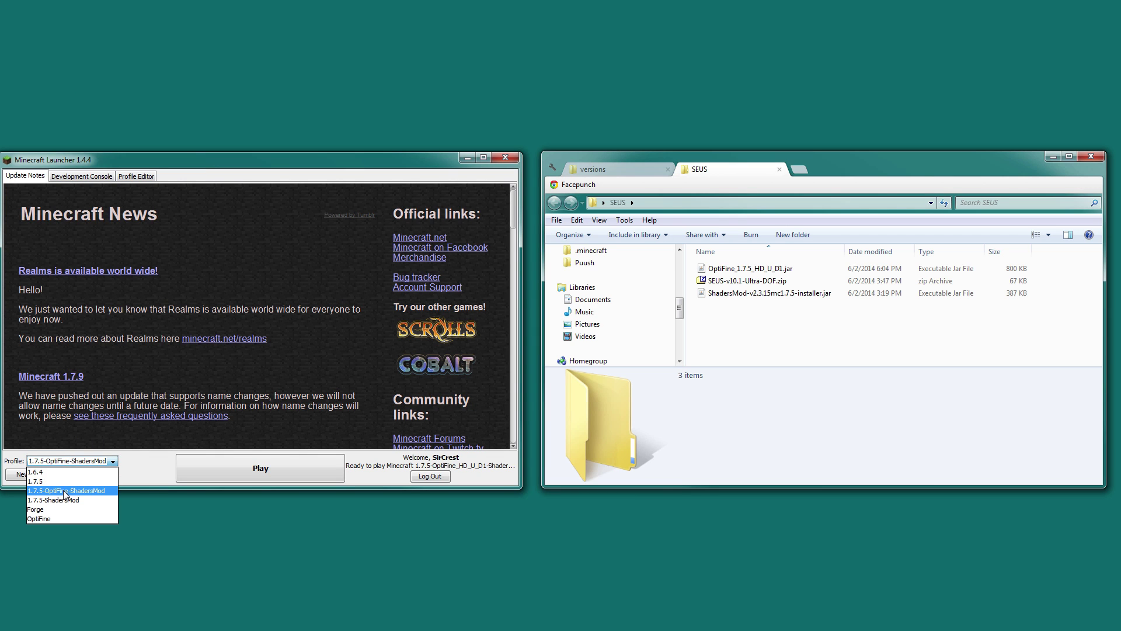
{"action": "left_click", "coordinate": [93, 488]}
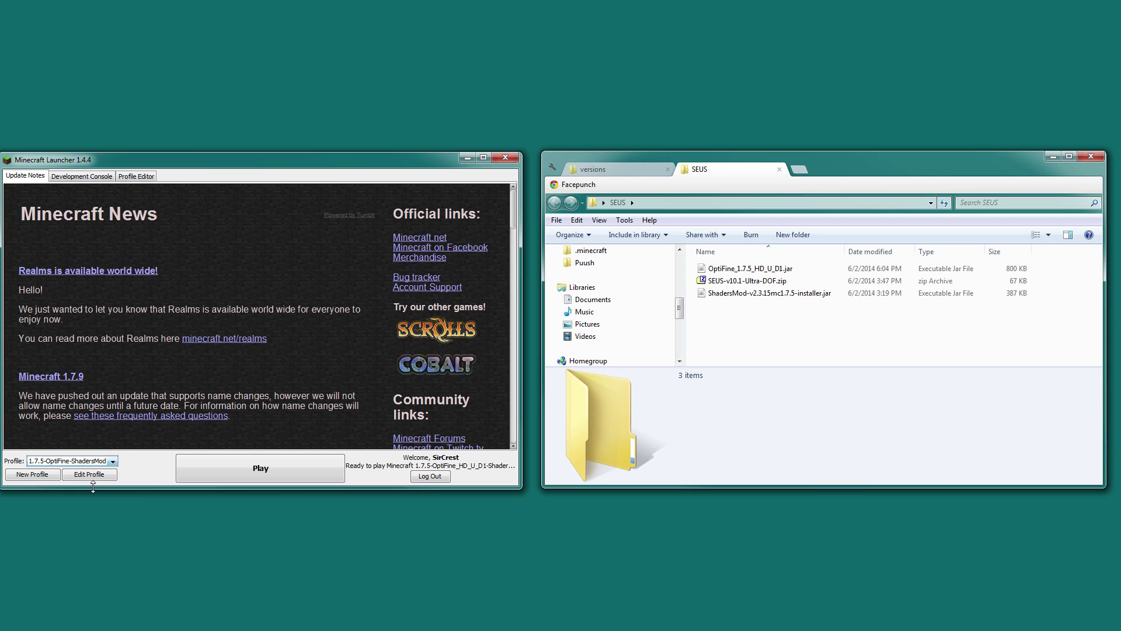
{"action": "left_click", "coordinate": [93, 475]}
{"action": "left_click", "coordinate": [331, 370]}
{"action": "scroll", "coordinate": [312, 386], "scroll_direction": "up", "scroll_amount": 1}
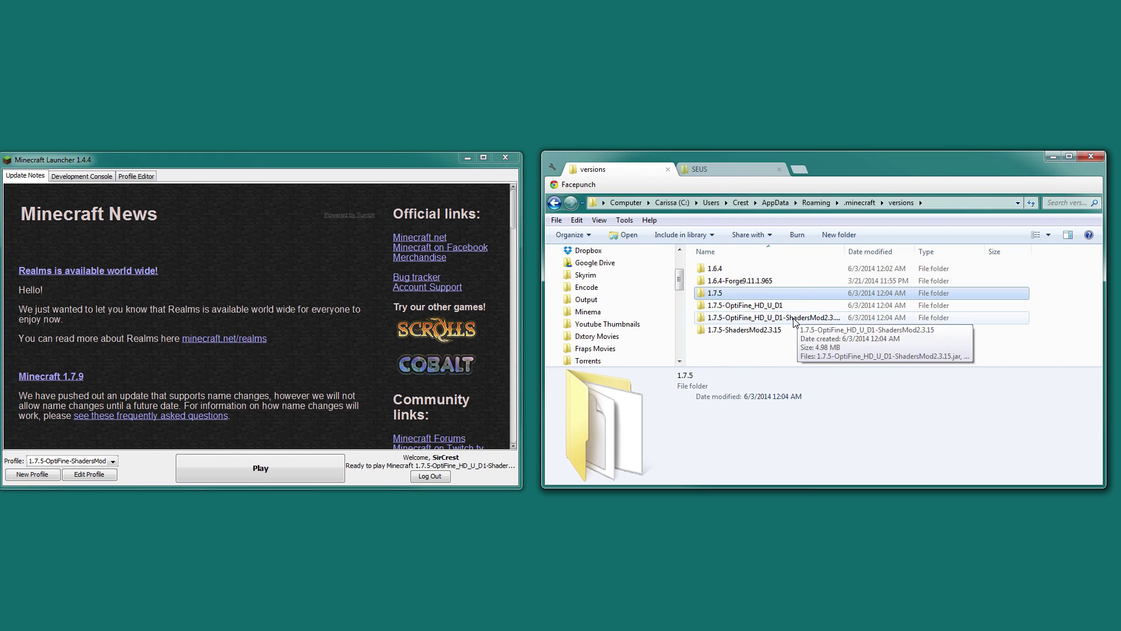
- Confirm the 1.7.5-OptiFine_HD_U_D1-ShadersMod2.3.15 version folder exists, then launch the game
{"action": "left_click_drag", "start_coordinate": [845, 251], "coordinate": [937, 251]}
{"action": "left_click", "coordinate": [713, 318]}
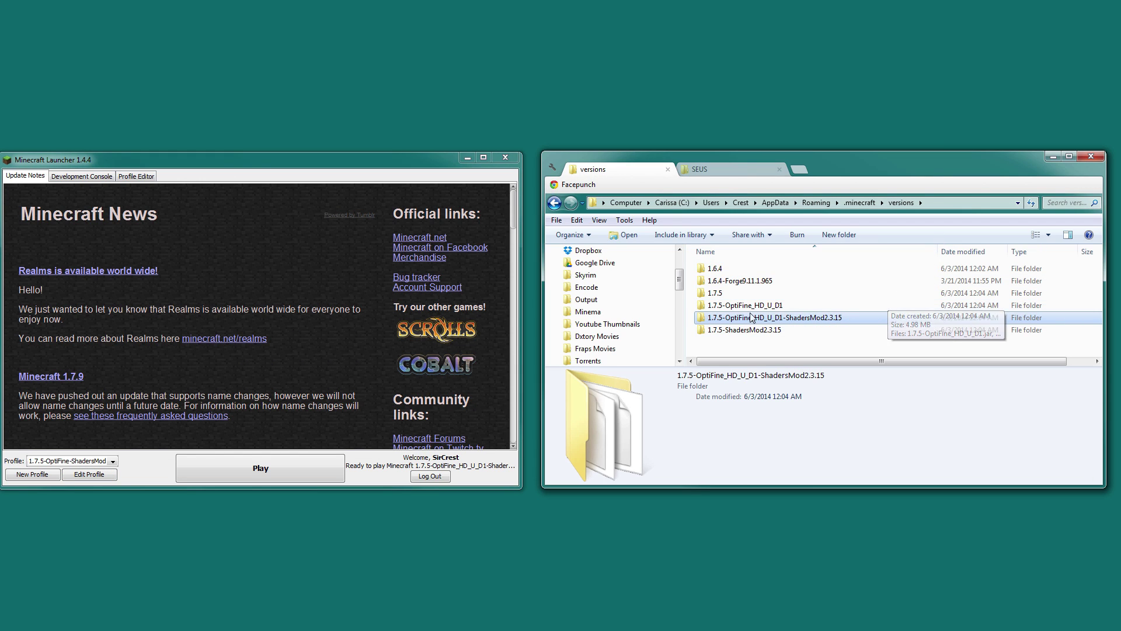
{"action": "left_click", "coordinate": [325, 470]}
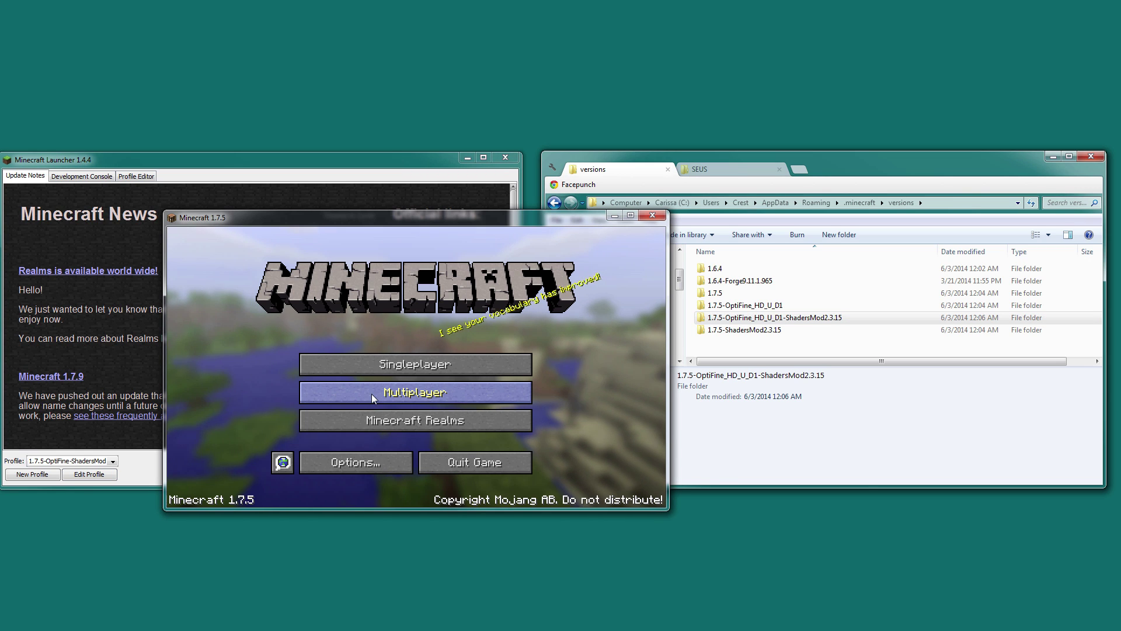
- Move the game window aside and open Options > Shaders... from the title screen
{"action": "left_click_drag", "start_coordinate": [448, 215], "coordinate": [298, 171]}
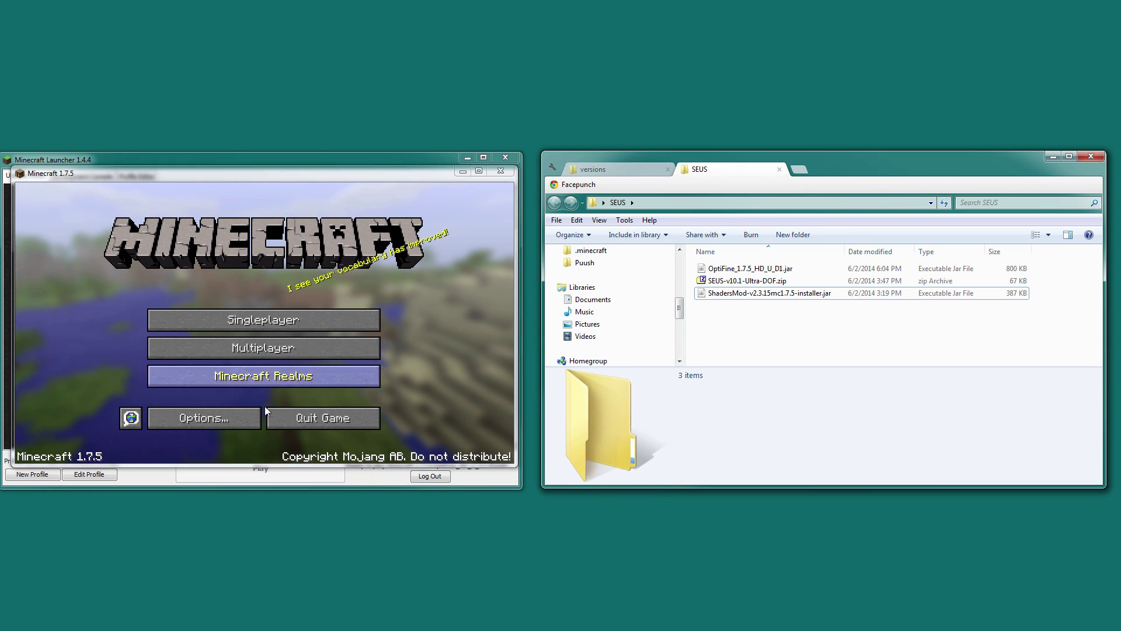
{"action": "left_click", "coordinate": [222, 413]}
{"action": "left_click", "coordinate": [239, 375]}
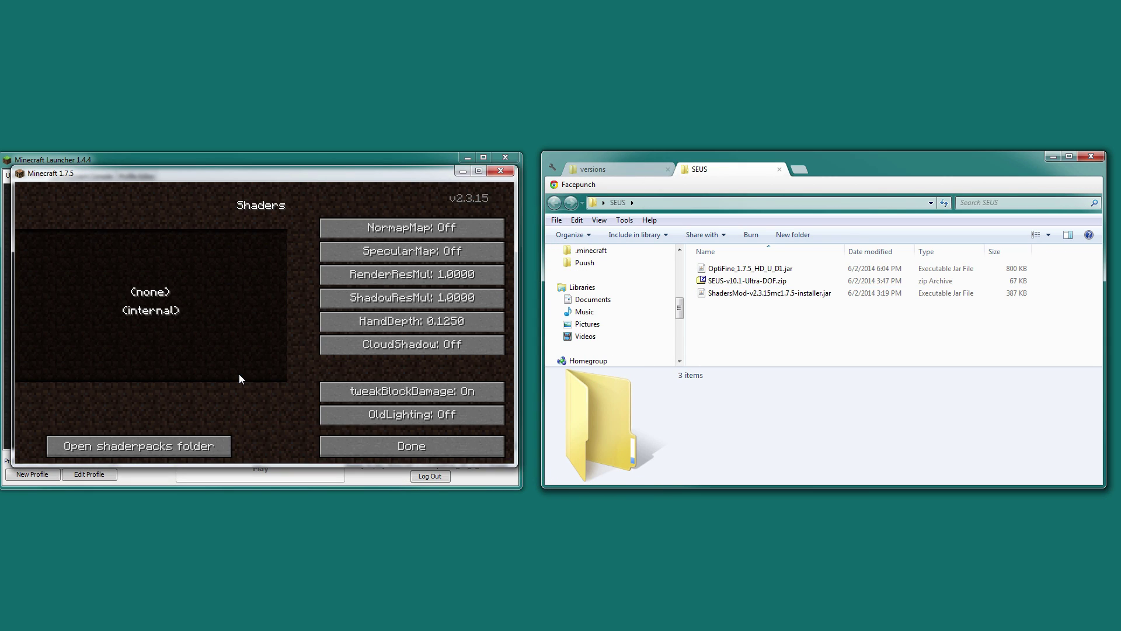
- Copy SEUS-v10.1-Ultra-DOF.zip into the shaderpacks folder and select it as the shader pack
{"action": "left_click", "coordinate": [159, 446]}
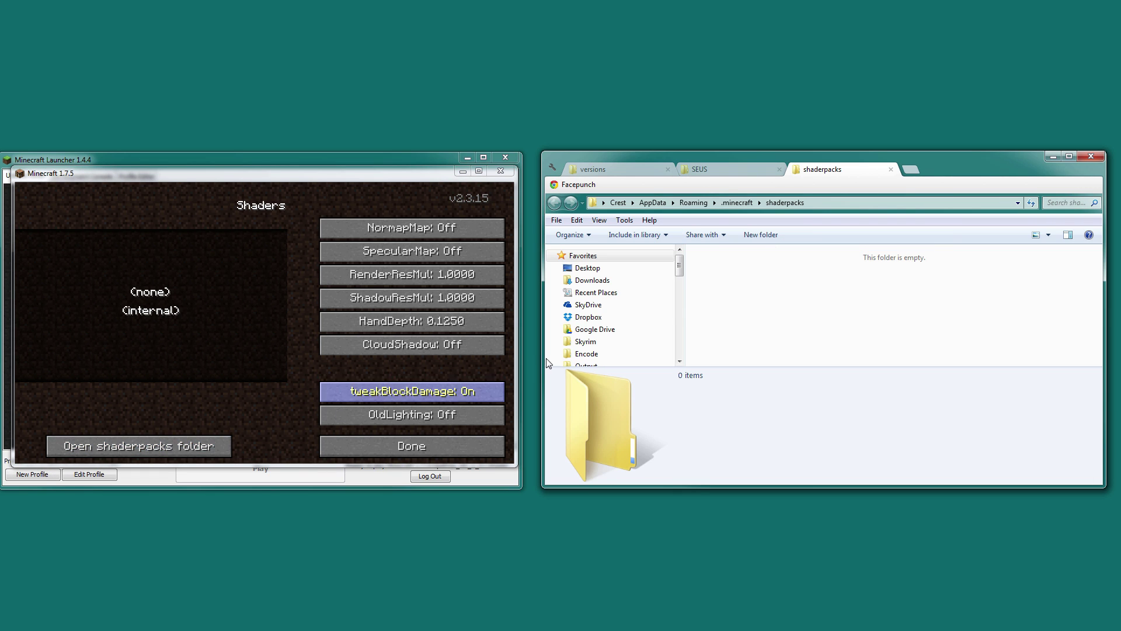
{"action": "left_click", "coordinate": [740, 172]}
{"action": "left_click", "coordinate": [725, 281]}
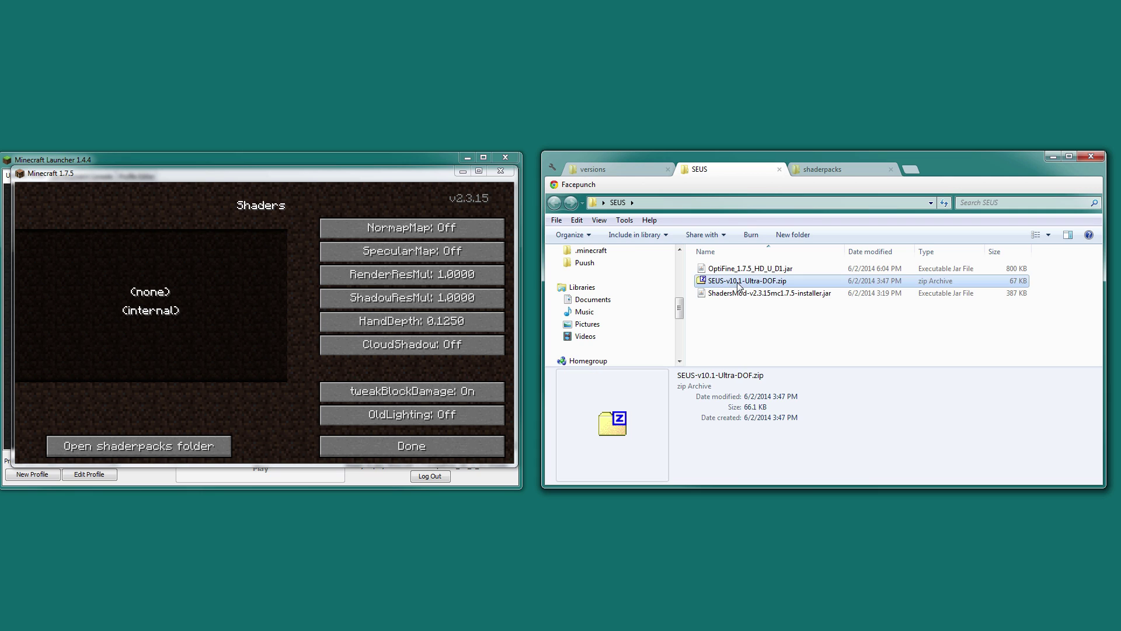
{"action": "mouse_move", "coordinate": [795, 280]}
{"action": "left_mouse_down"}
{"action": "mouse_move", "coordinate": [844, 173]}
{"action": "mouse_move", "coordinate": [797, 296]}
{"action": "left_mouse_up"}
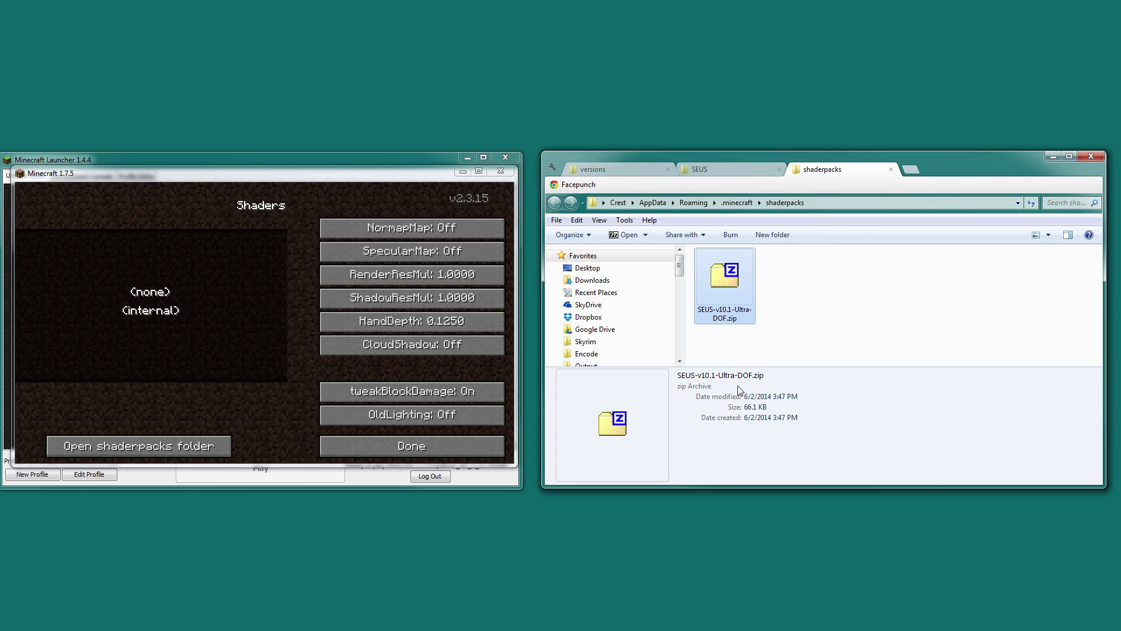
{"action": "left_click", "coordinate": [231, 282]}
{"action": "left_click", "coordinate": [196, 321]}
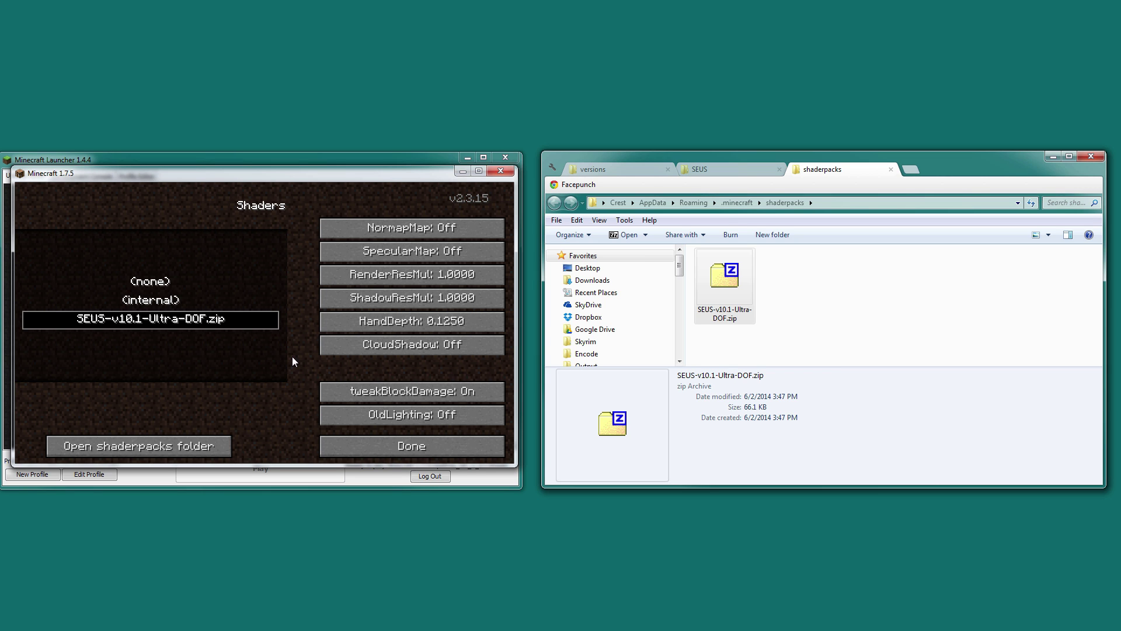
- Check the Video Settings Details screen, then back out to the 1.7.5 title screen
{"action": "left_click", "coordinate": [389, 445]}
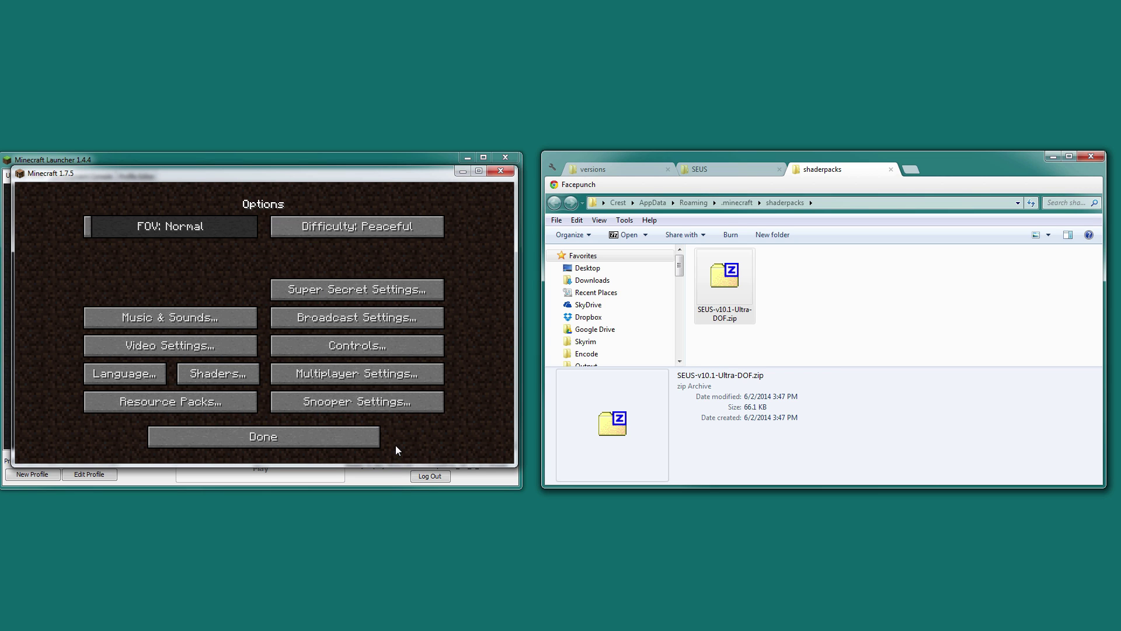
{"action": "left_click", "coordinate": [228, 345]}
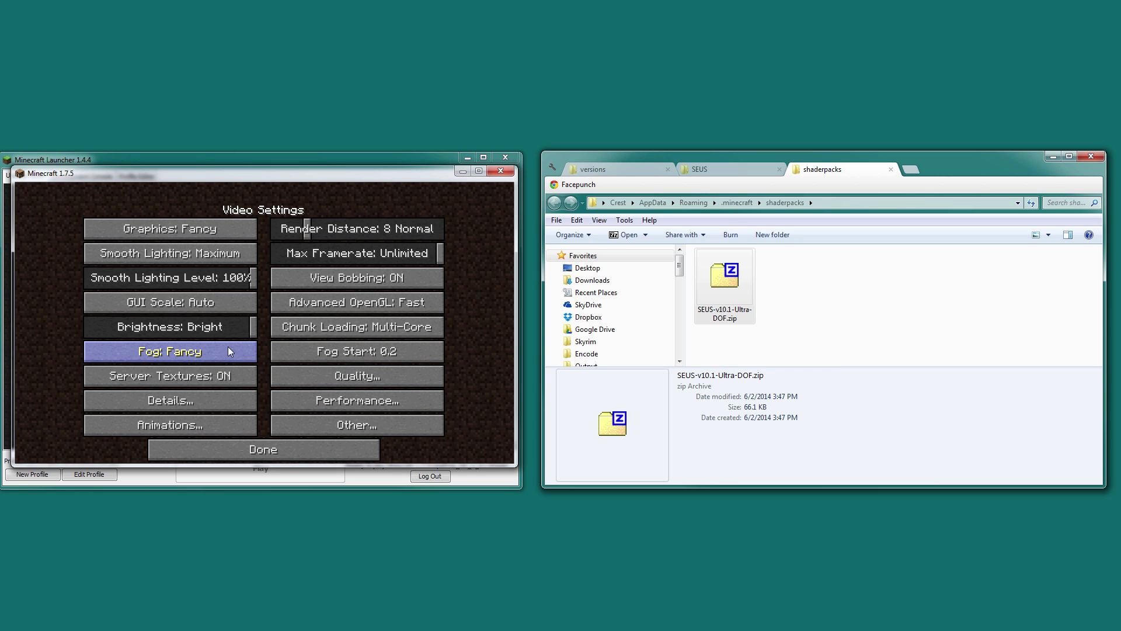
{"action": "left_click", "coordinate": [226, 404]}
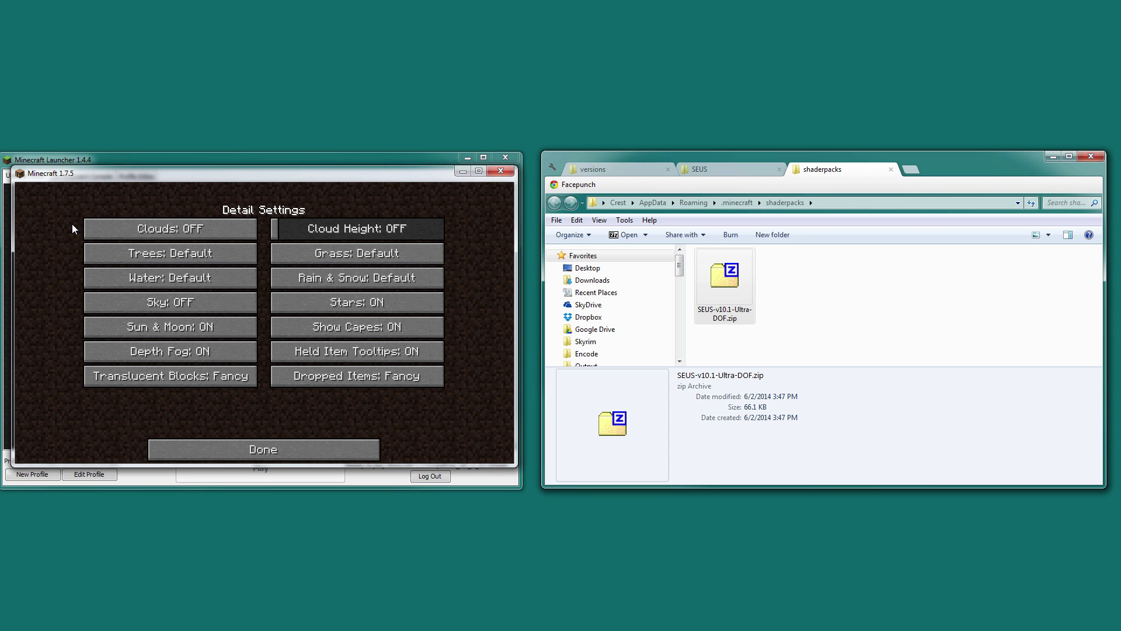
{"action": "left_click", "coordinate": [257, 454]}
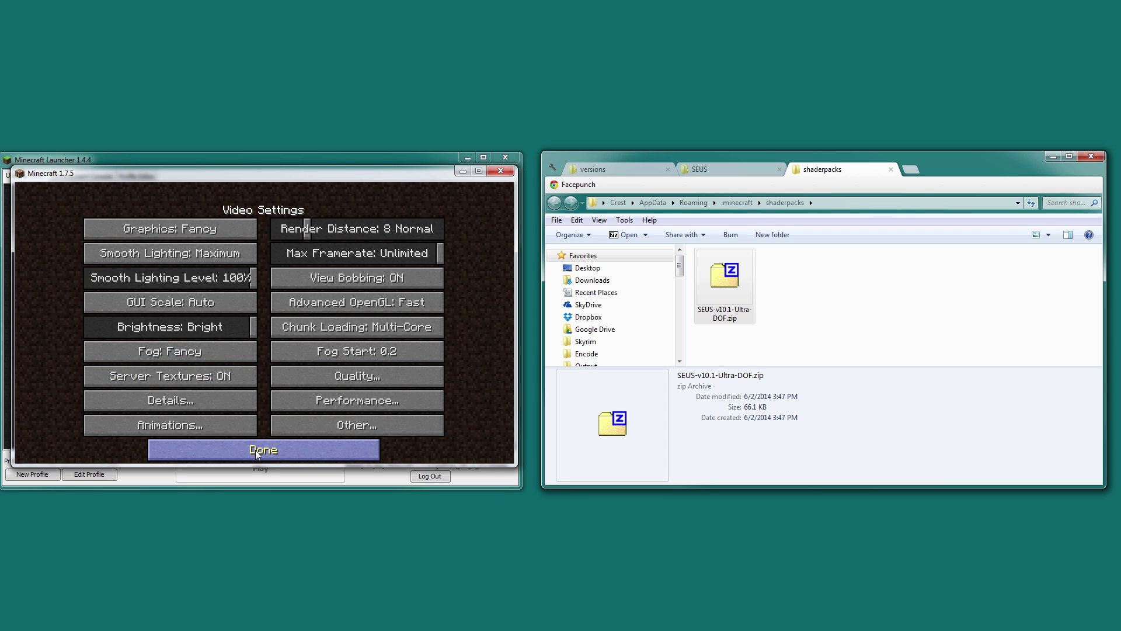
{"action": "left_click", "coordinate": [257, 453]}
{"action": "left_click", "coordinate": [270, 443]}
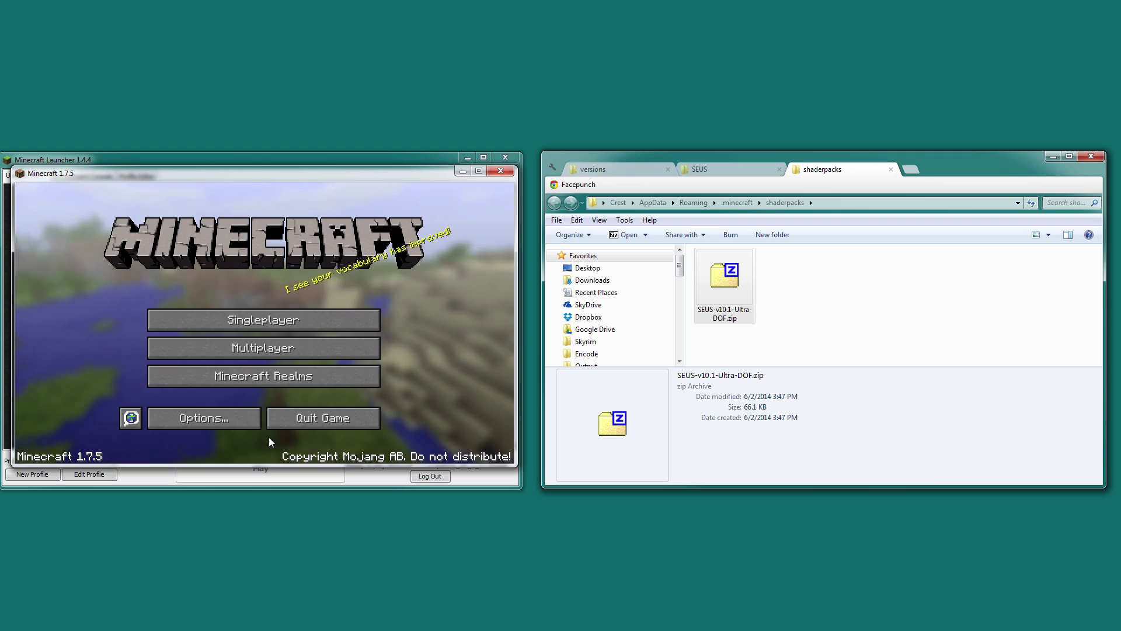